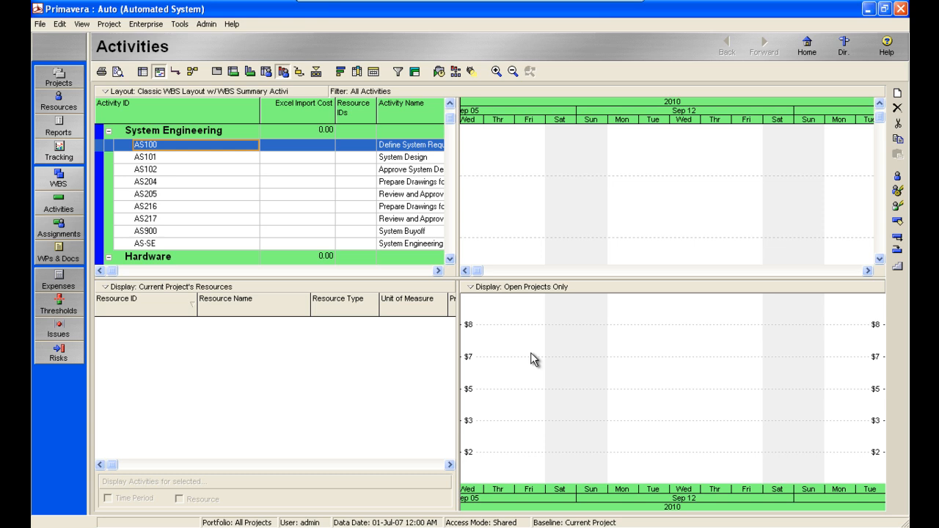
# Step: Launch Primavera Risk Analysis from Primavera and start its Primavera Connection Wizard
pyautogui.click(178, 24)
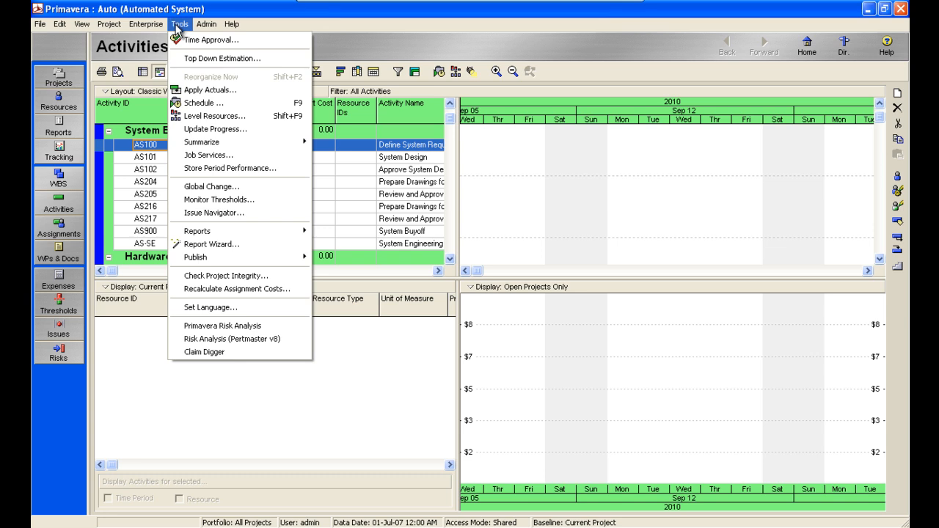
pyautogui.click(284, 337)
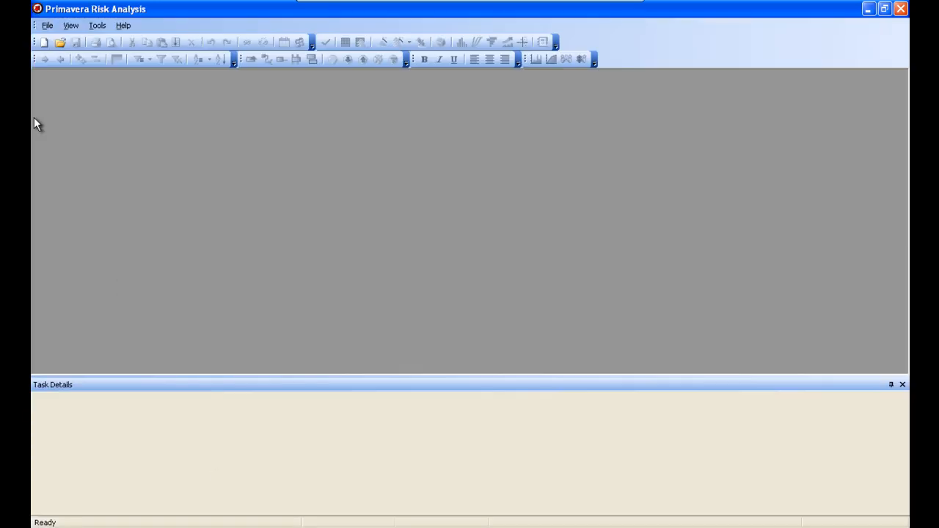
pyautogui.click(49, 27)
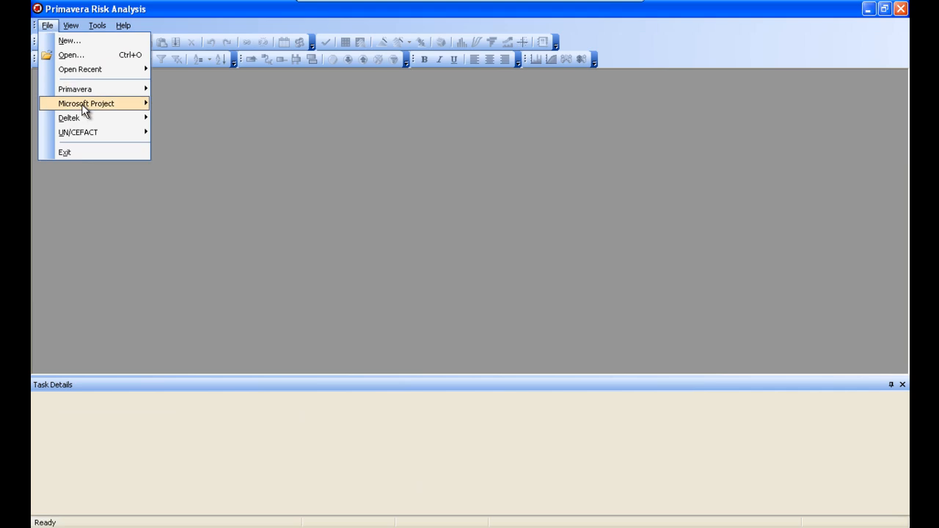
pyautogui.moveTo(89, 94)
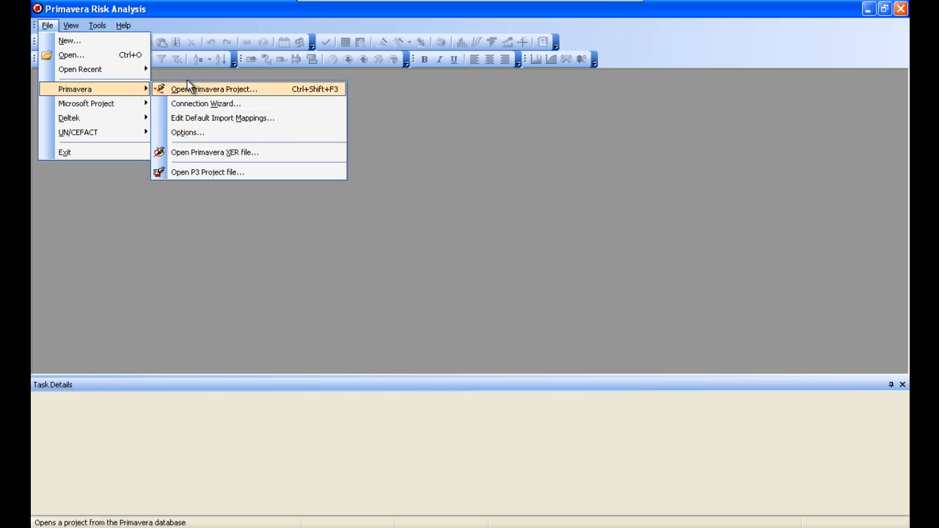
pyautogui.click(292, 107)
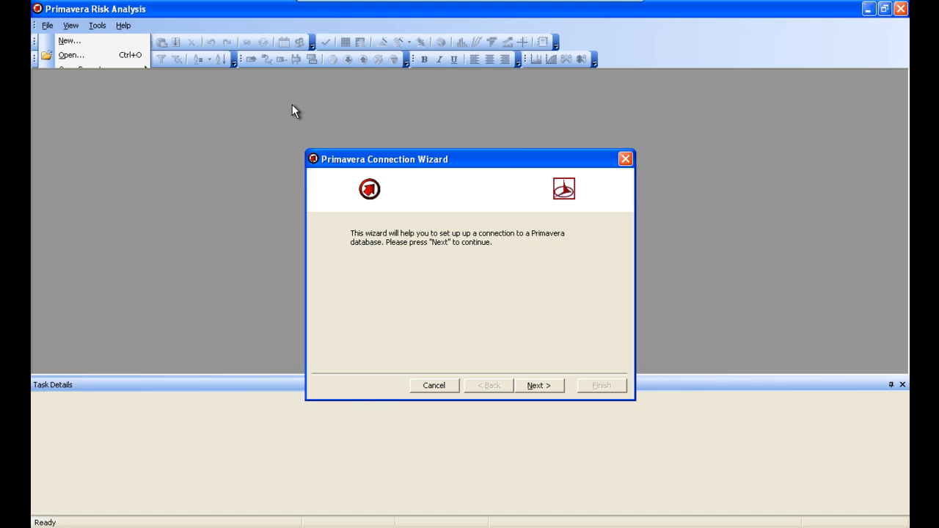
# Step: Set up a P6 native connection that always displays the import log and applies its settings to all Primavera Risk Analysis users
pyautogui.click(529, 387)
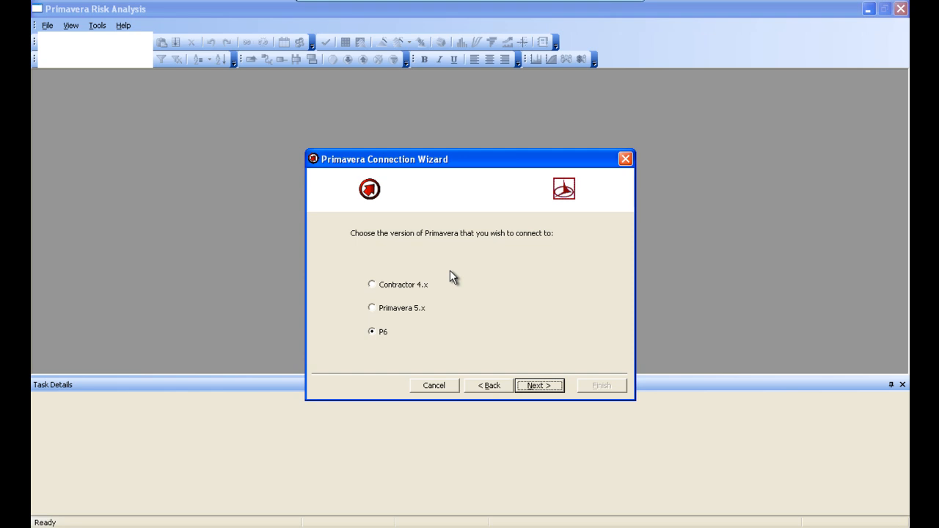
pyautogui.click(374, 331)
pyautogui.click(539, 385)
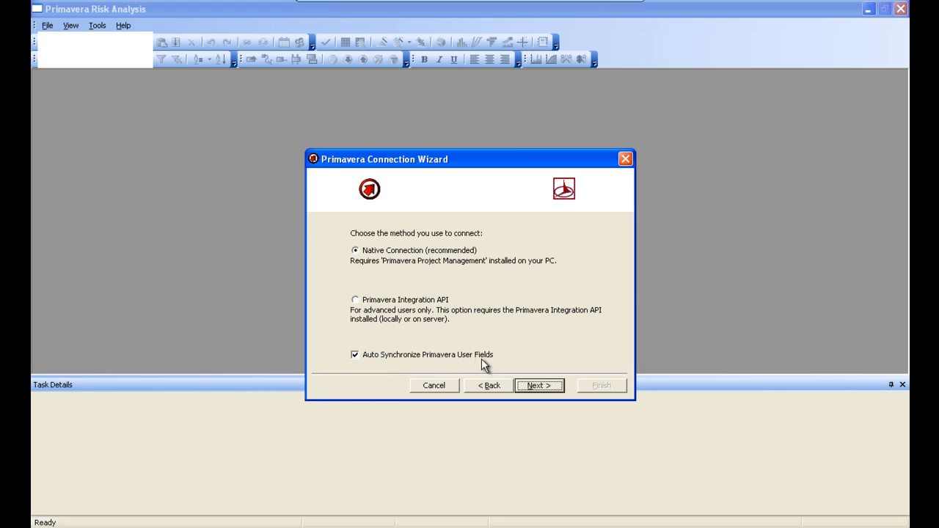
pyautogui.click(533, 384)
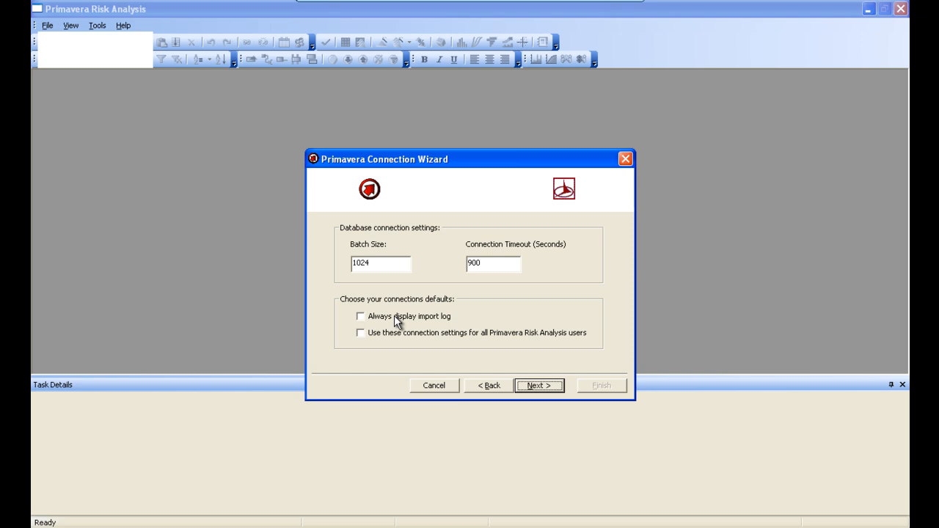
pyautogui.click(361, 316)
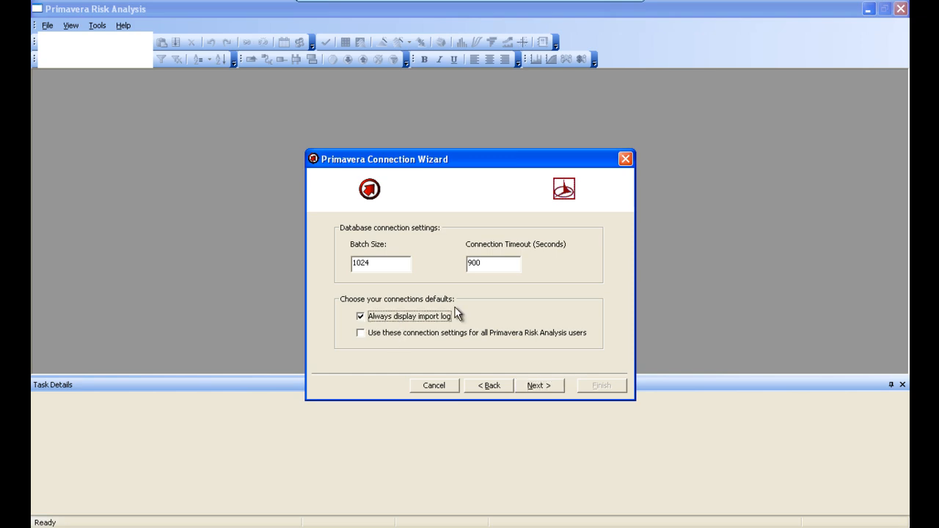
pyautogui.click(360, 333)
pyautogui.click(543, 385)
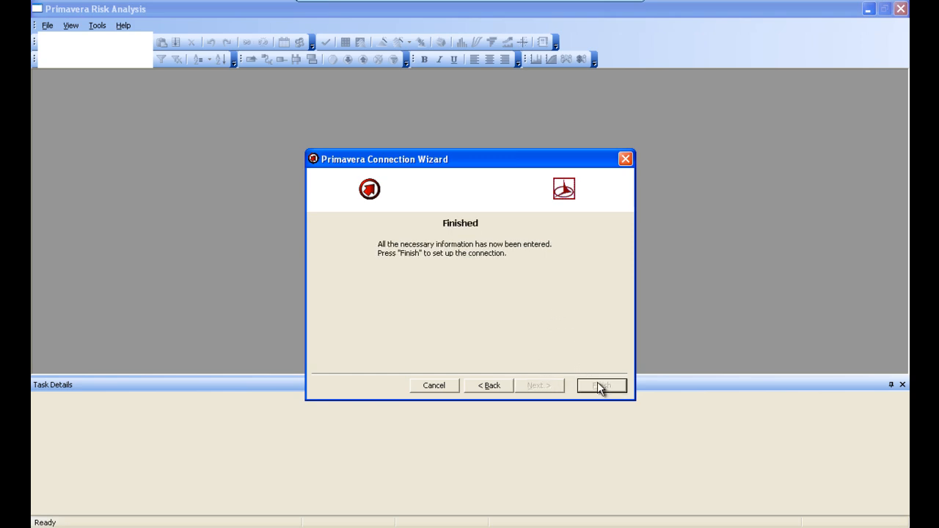
pyautogui.click(596, 382)
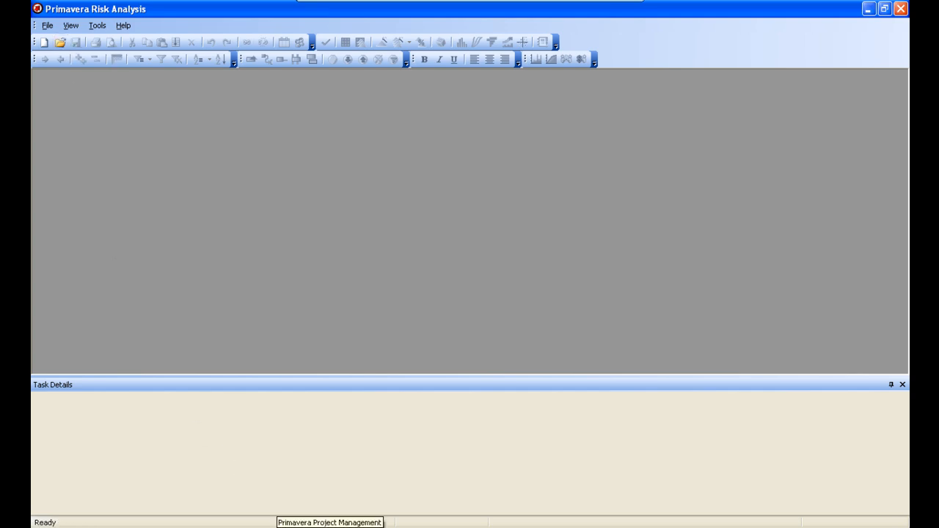
# Step: Start opening a project from the Primavera database and log on by entering the account password
pyautogui.click(293, 526)
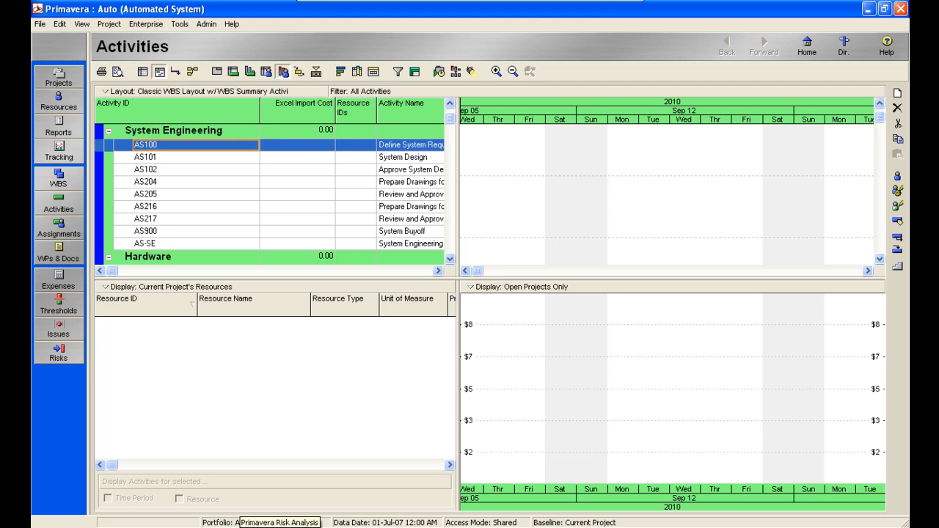
pyautogui.click(279, 525)
pyautogui.click(47, 26)
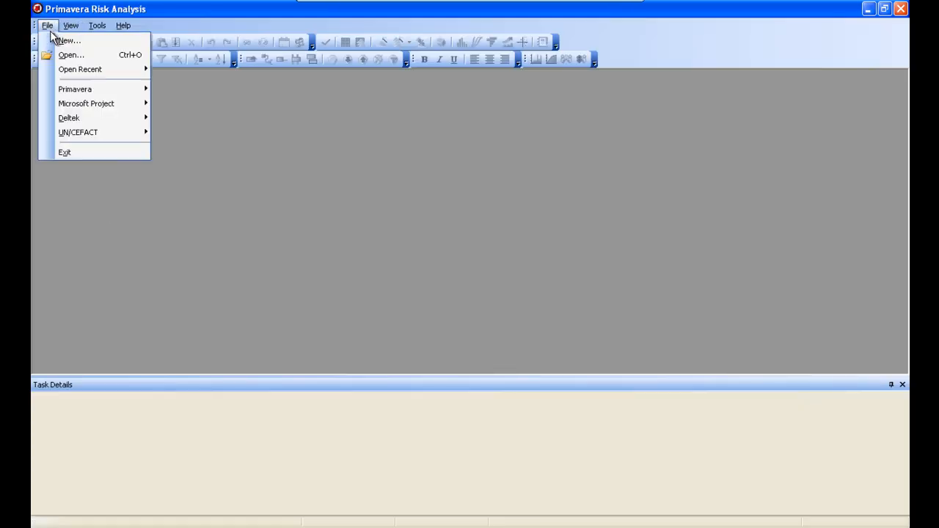
pyautogui.moveTo(66, 89)
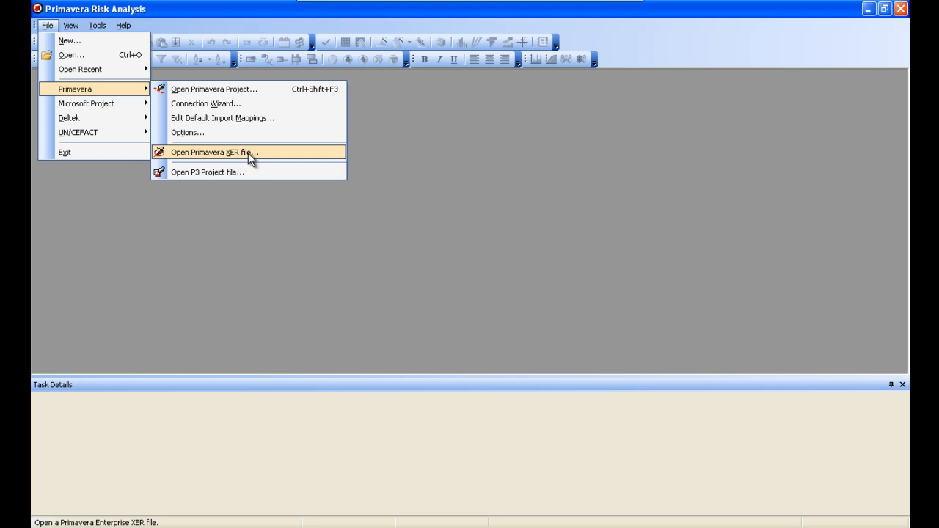
pyautogui.click(242, 94)
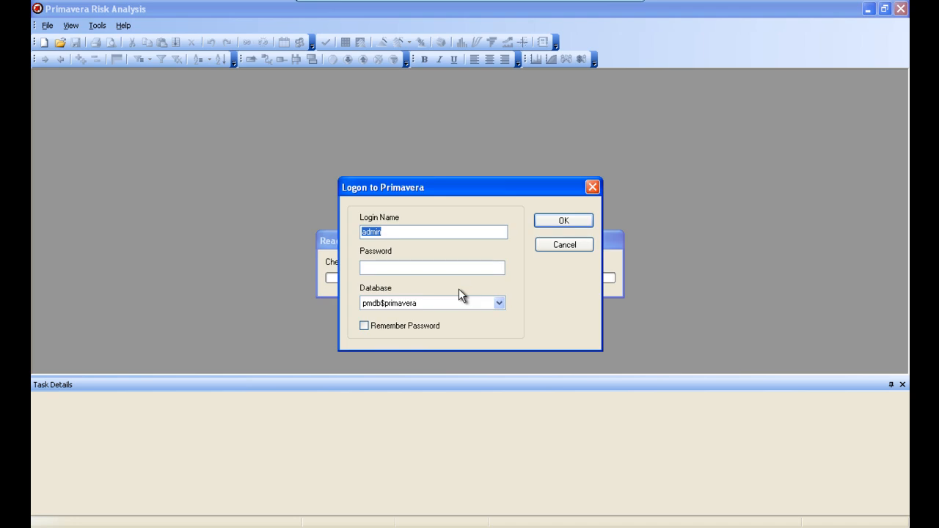
pyautogui.click(457, 272)
pyautogui.write('*****')
pyautogui.click(558, 226)
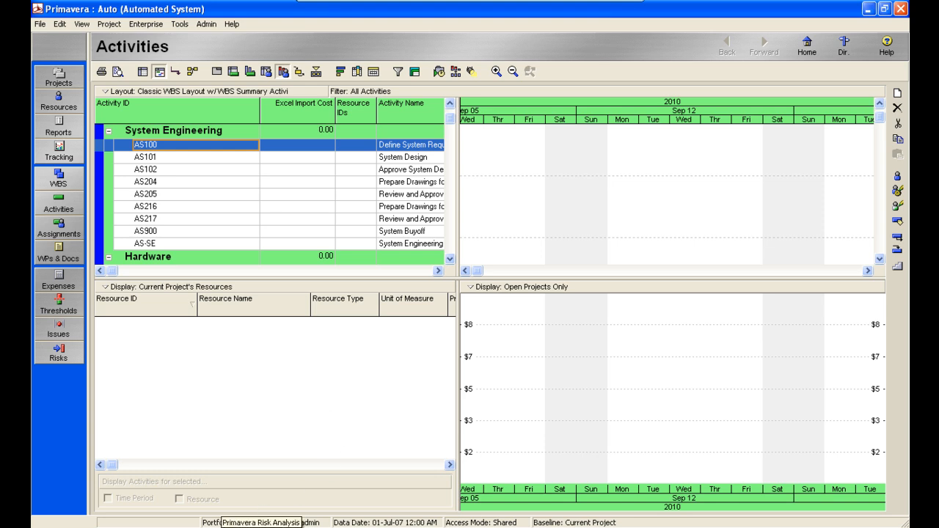
# Step: In Primavera Risk Analysis, choose HwyNorth - Phase 2 - Northbound and HwySouth - Phase 1 - Southbound under Roads & Bridges for import
pyautogui.click(250, 527)
pyautogui.click(324, 124)
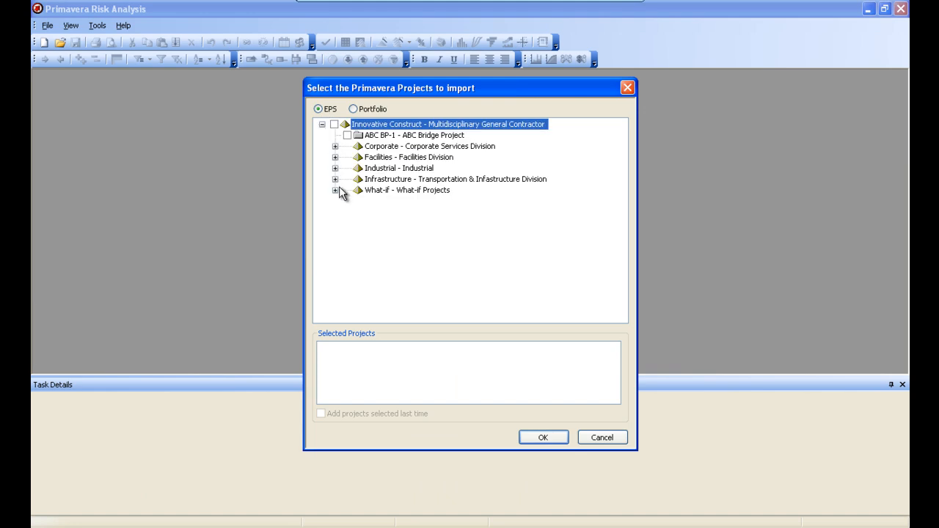
pyautogui.click(335, 179)
pyautogui.click(349, 190)
pyautogui.click(361, 212)
pyautogui.click(361, 223)
pyautogui.click(361, 234)
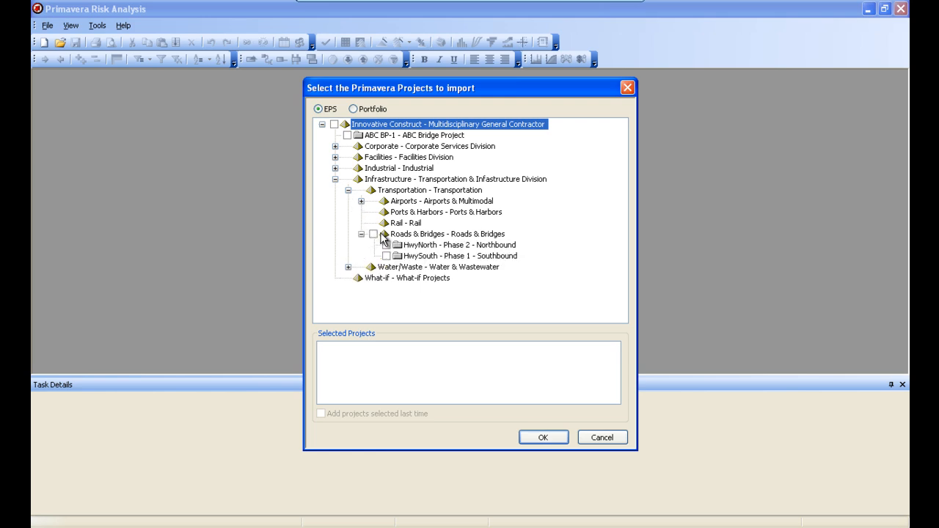
pyautogui.click(387, 246)
pyautogui.click(386, 256)
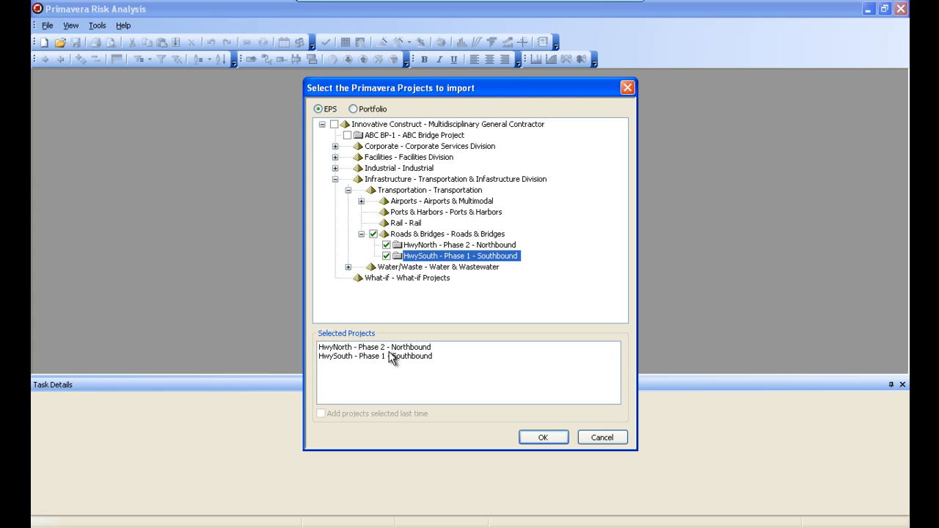
pyautogui.click(350, 352)
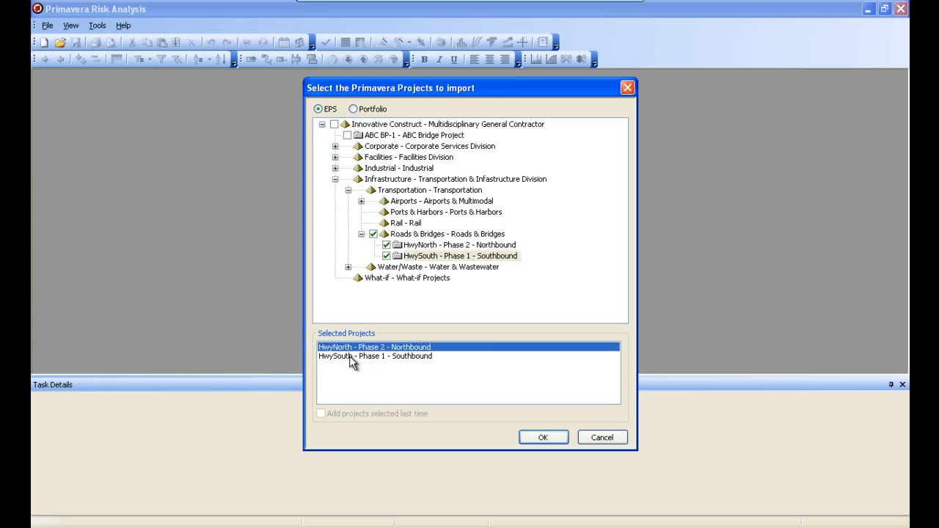
pyautogui.click(350, 356)
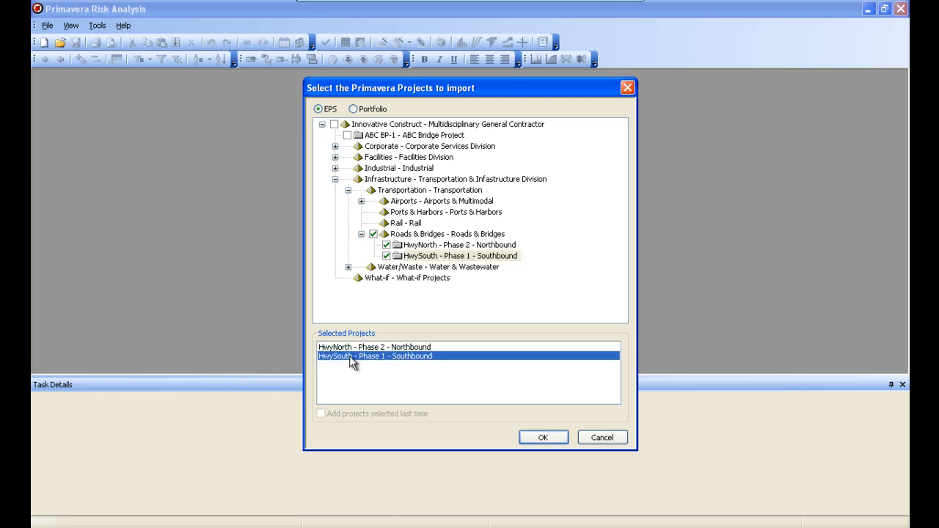
pyautogui.click(543, 437)
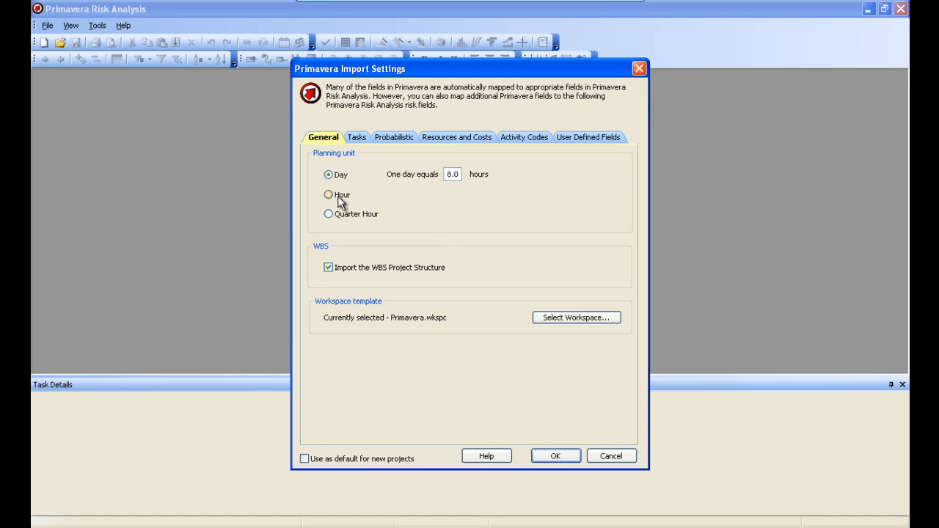
# Step: Set the planning unit for the import to Hour
pyautogui.click(340, 197)
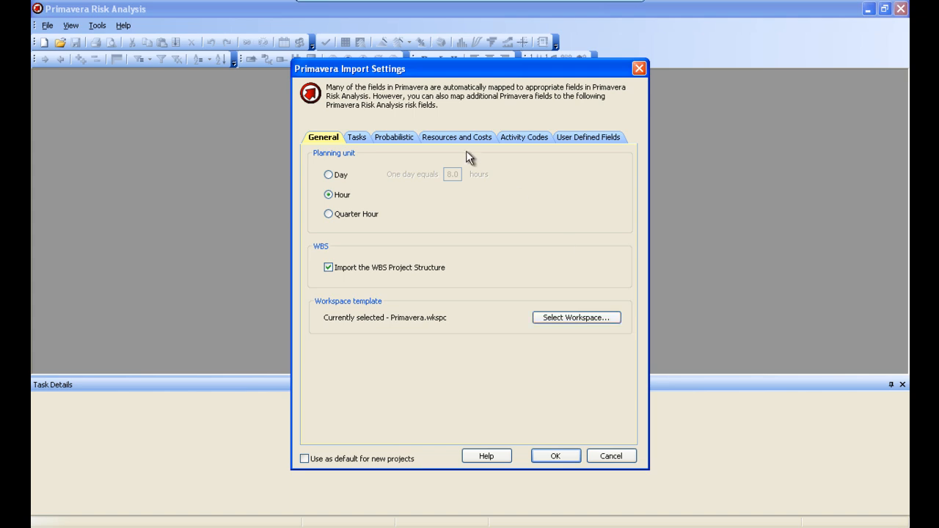
pyautogui.click(358, 138)
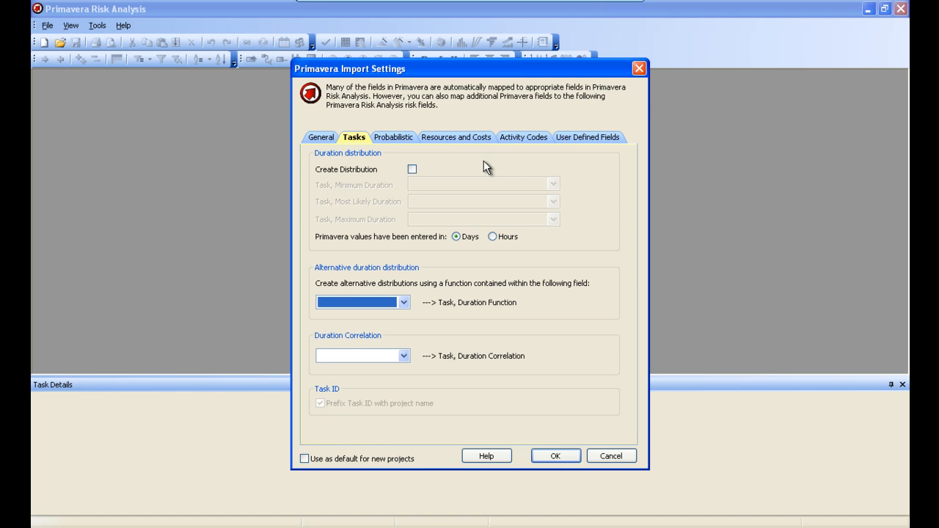
pyautogui.click(412, 168)
pyautogui.click(426, 185)
pyautogui.click(425, 185)
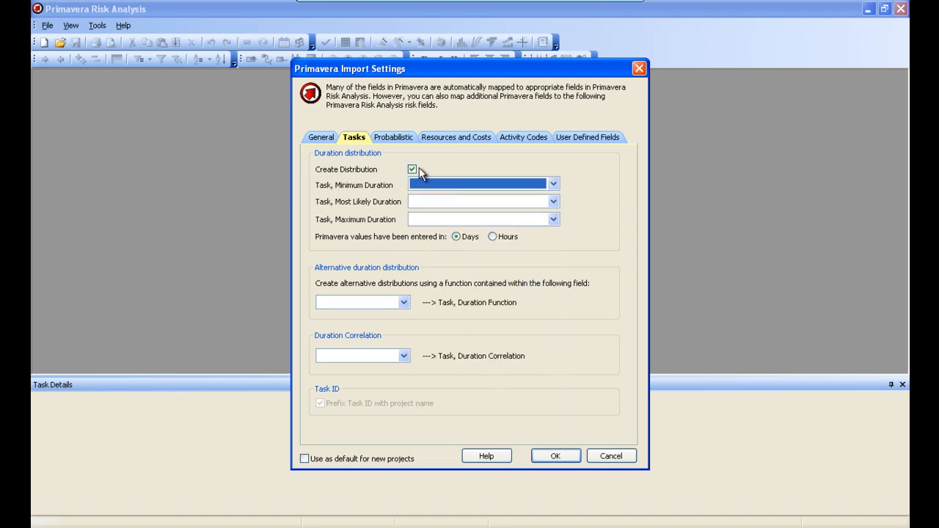
pyautogui.click(411, 171)
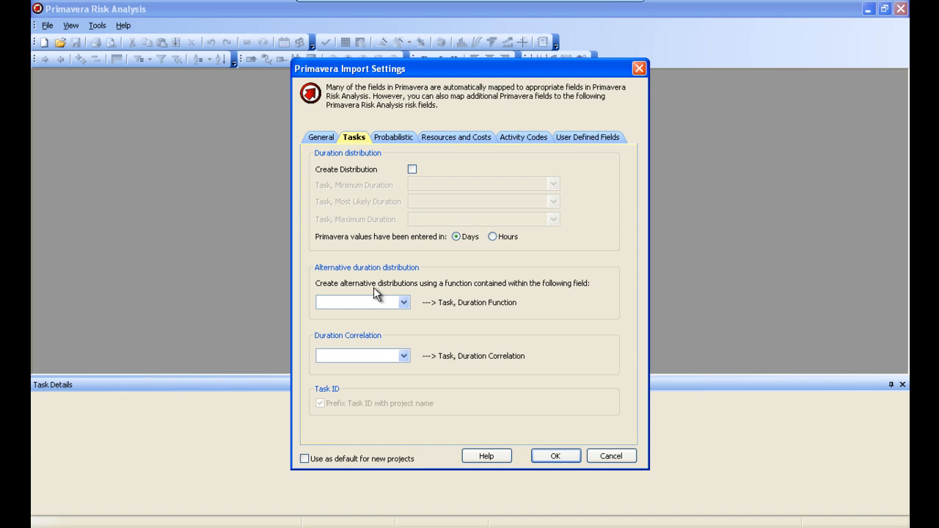
# Step: Set the import to include Roles, Resources, Assignments and Activity Expense Costs
pyautogui.click(386, 138)
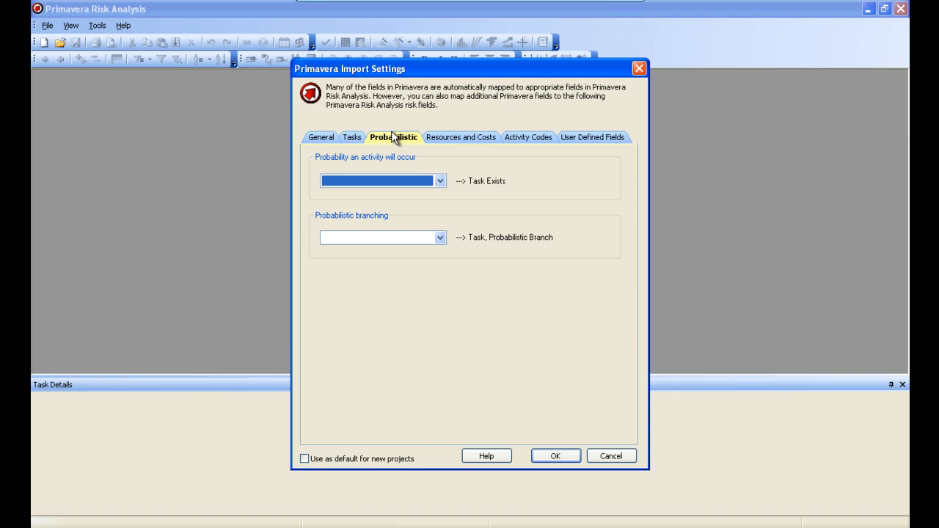
pyautogui.click(451, 140)
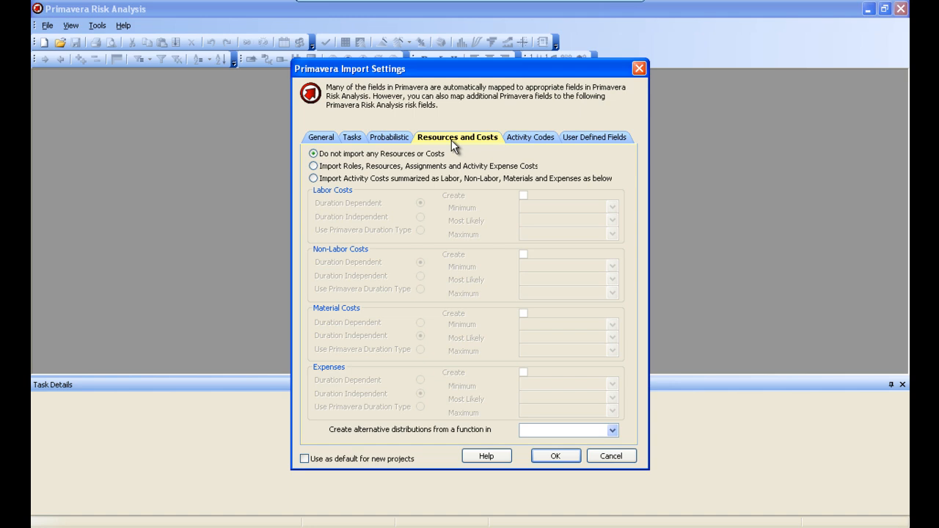
pyautogui.click(313, 179)
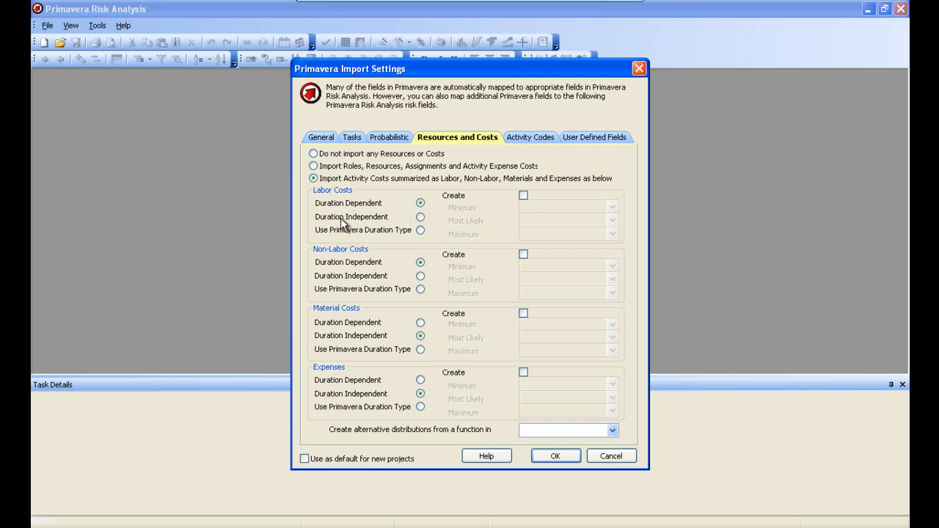
pyautogui.click(314, 167)
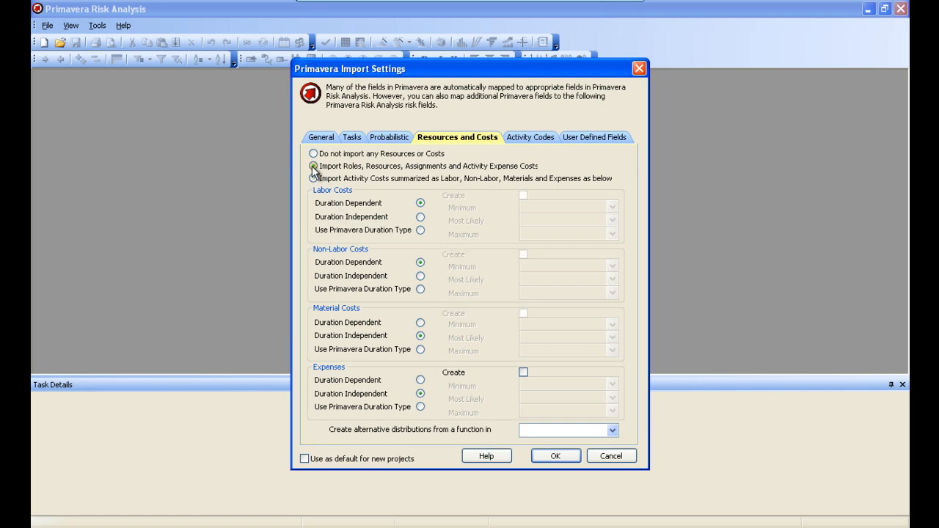
# Step: Add the activity codes from CP - Critical Path Exclusion through Phase to the codes selected for import
pyautogui.click(522, 136)
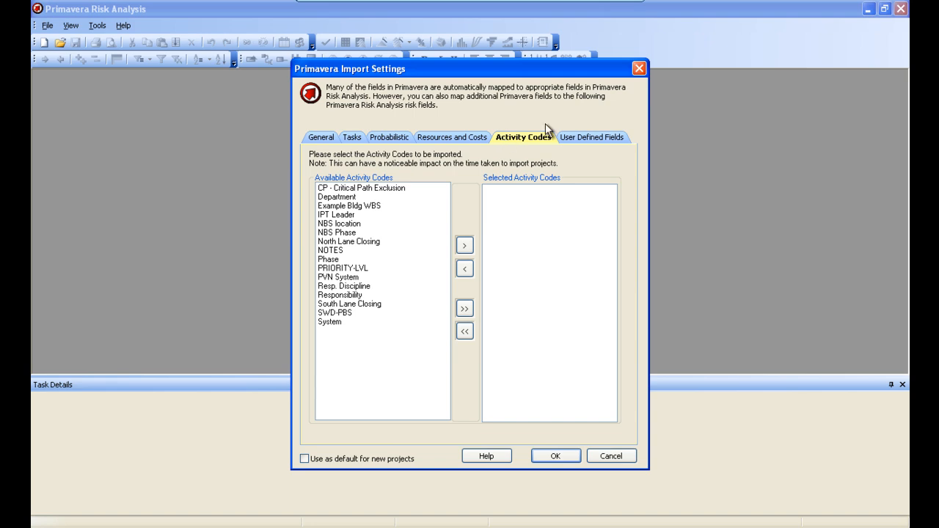
pyautogui.click(567, 136)
pyautogui.click(534, 138)
pyautogui.moveTo(358, 189); pyautogui.dragTo(359, 260)
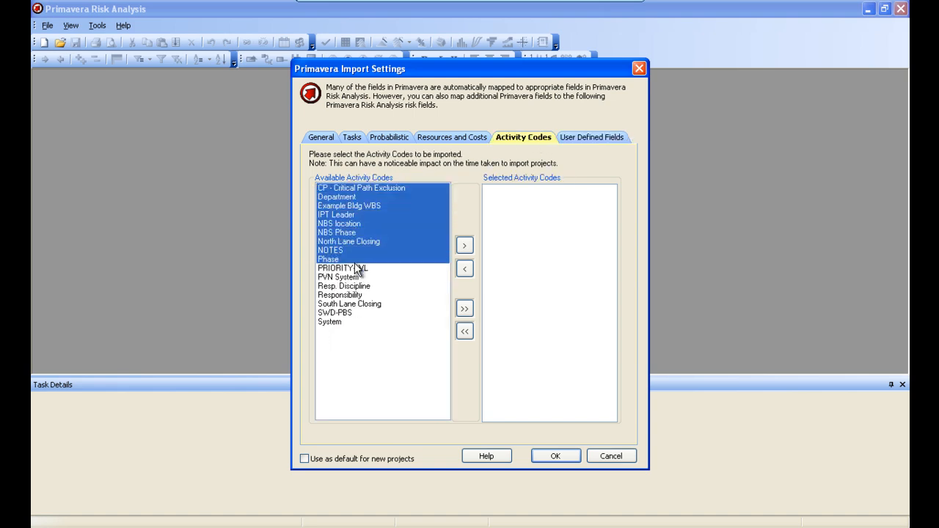
pyautogui.click(463, 248)
pyautogui.click(464, 246)
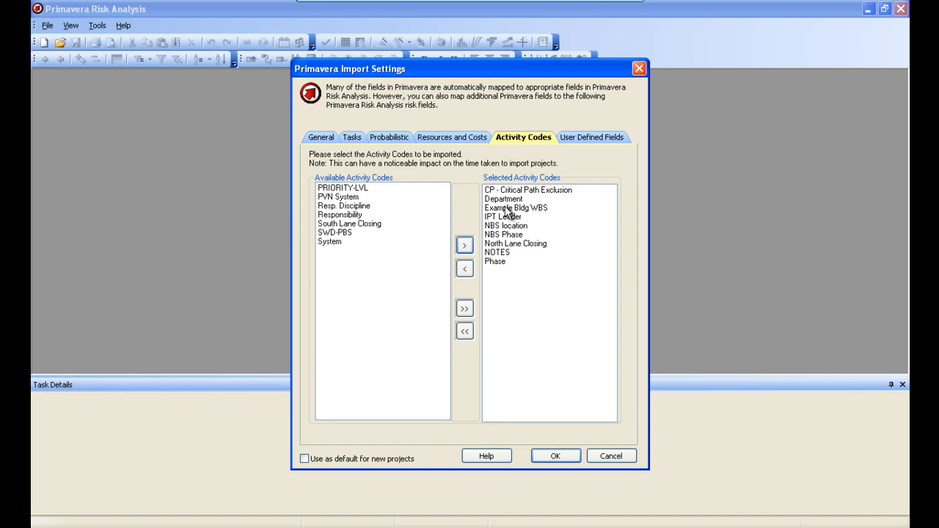
# Step: Import the projects and save them on the Desktop as the plan Multiple Projects, replacing the existing file, without viewing the import log
pyautogui.click(570, 462)
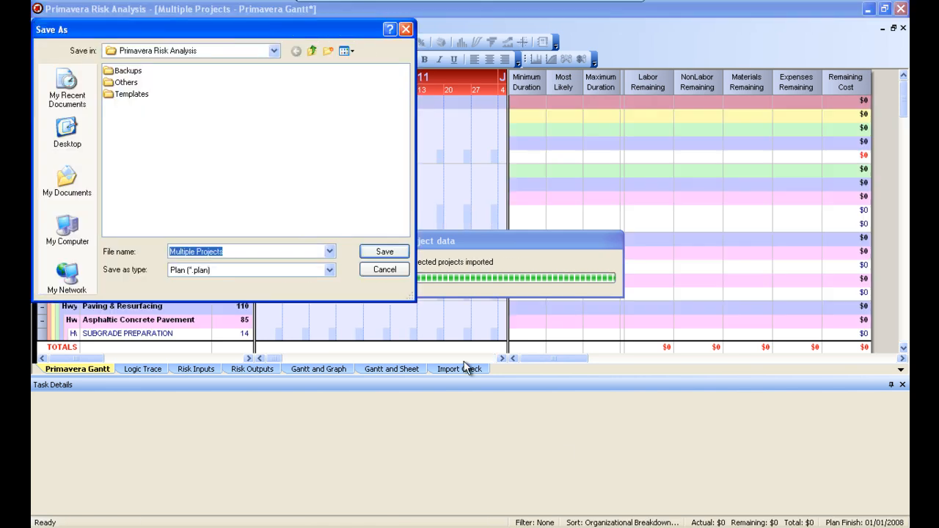
pyautogui.click(84, 147)
pyautogui.click(379, 251)
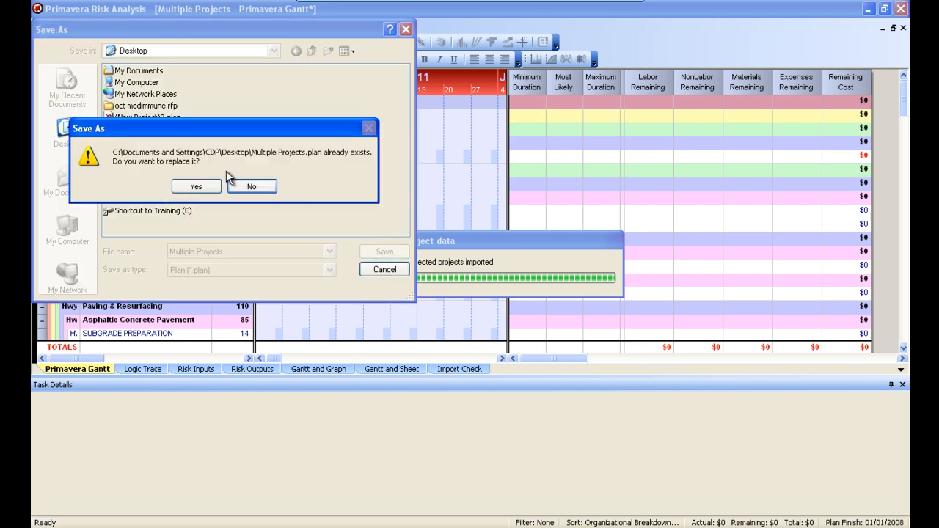
pyautogui.click(196, 186)
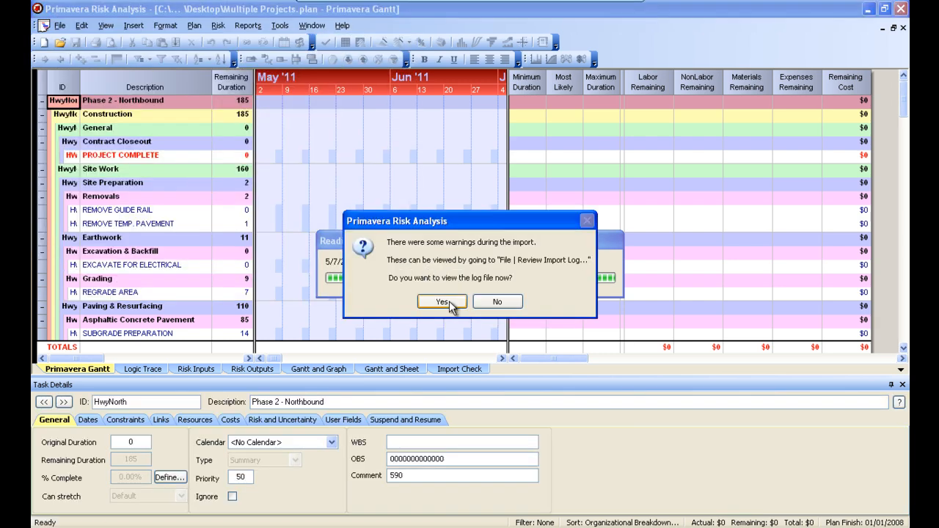
pyautogui.moveTo(433, 224); pyautogui.dragTo(432, 287)
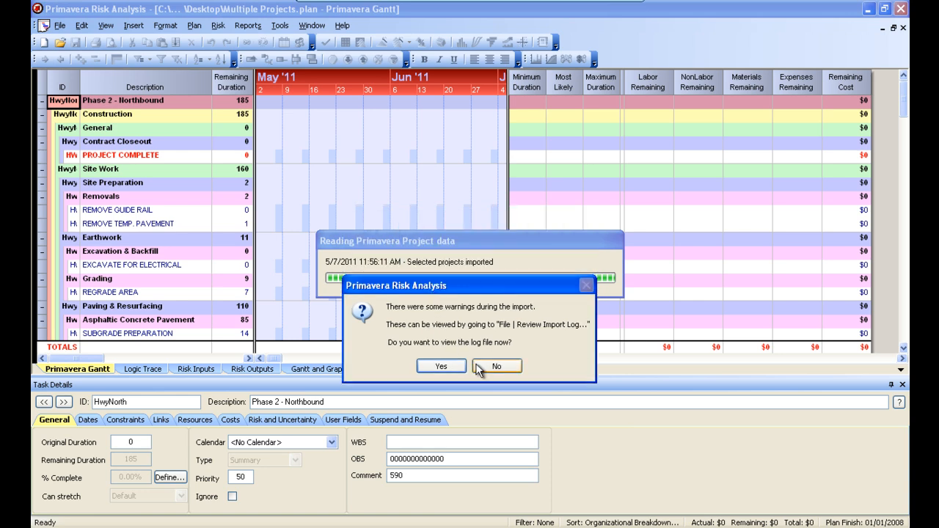
pyautogui.click(477, 368)
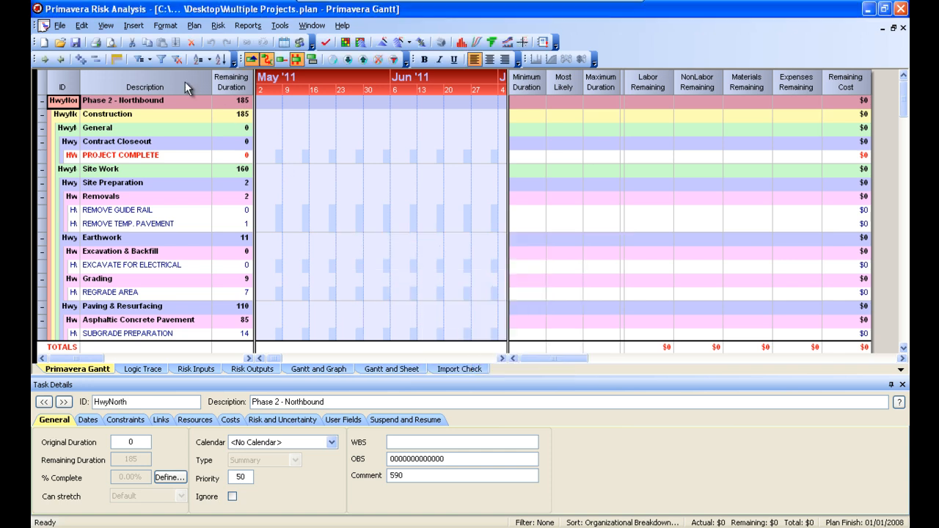
# Step: Try mapping Risk Output - Cruciality to the Primavera field Cost 2 for the Primavera project update, and close the mappings without updating
pyautogui.click(59, 24)
pyautogui.moveTo(108, 136)
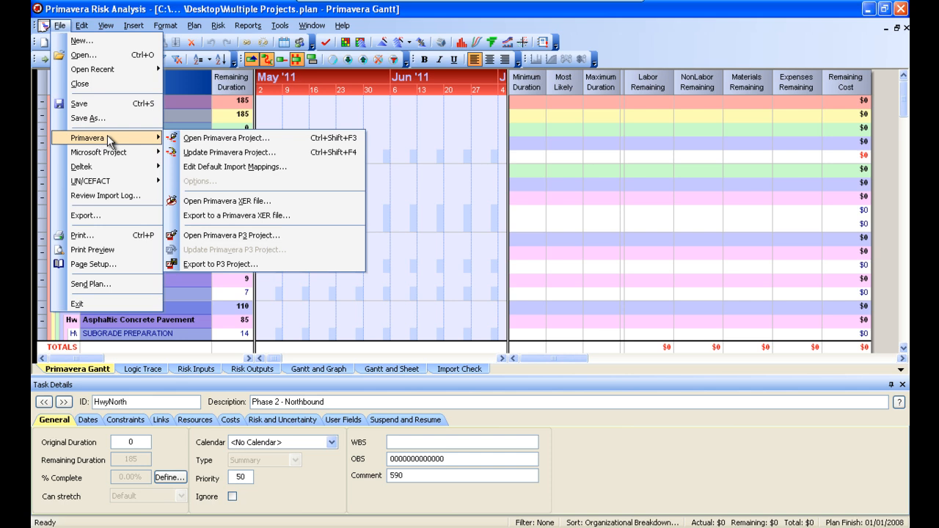
pyautogui.click(187, 153)
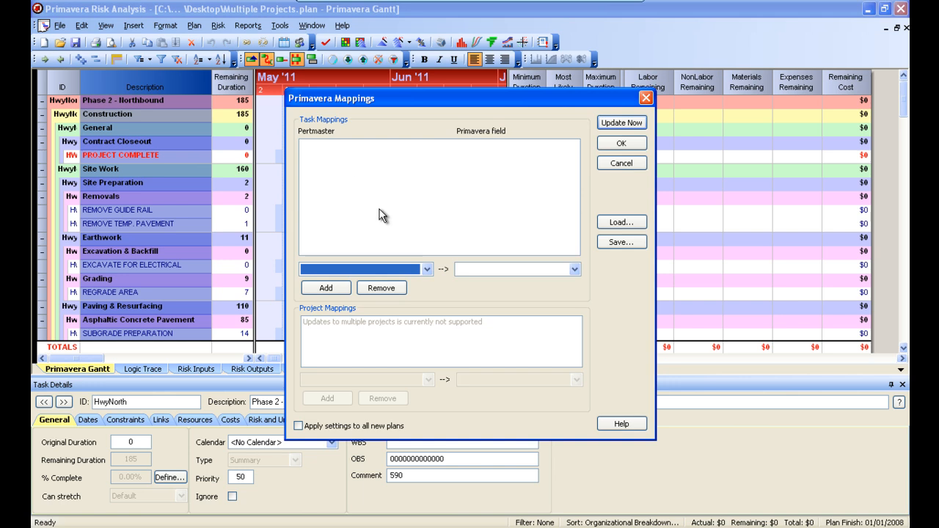
pyautogui.click(391, 269)
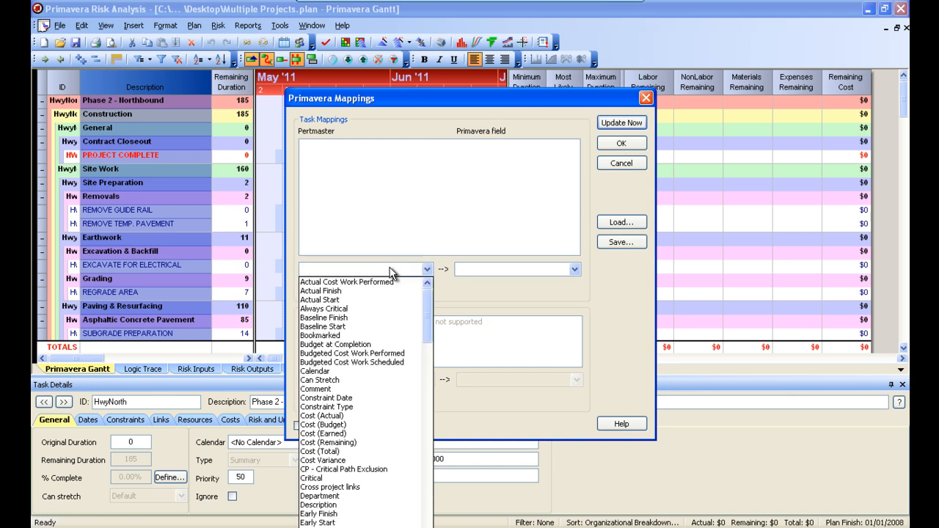
pyautogui.moveTo(425, 291); pyautogui.dragTo(431, 519)
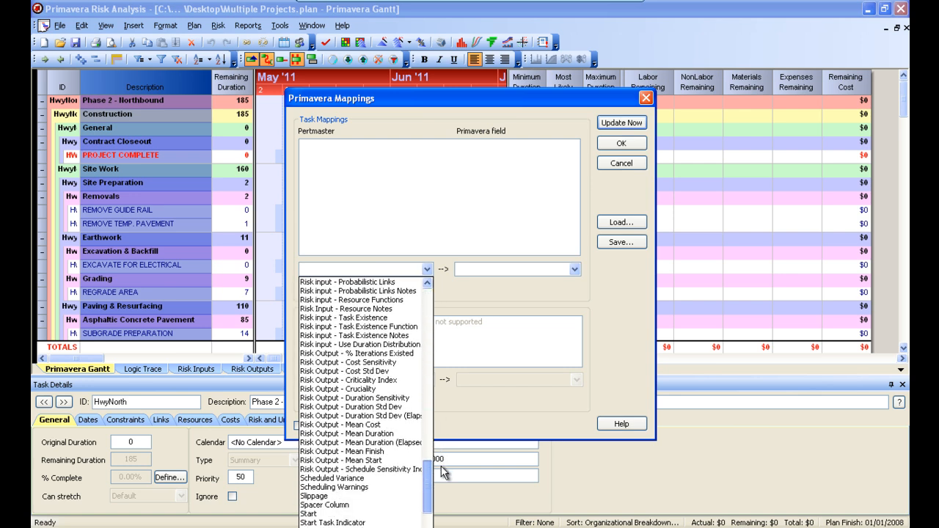
pyautogui.click(361, 389)
pyautogui.click(506, 272)
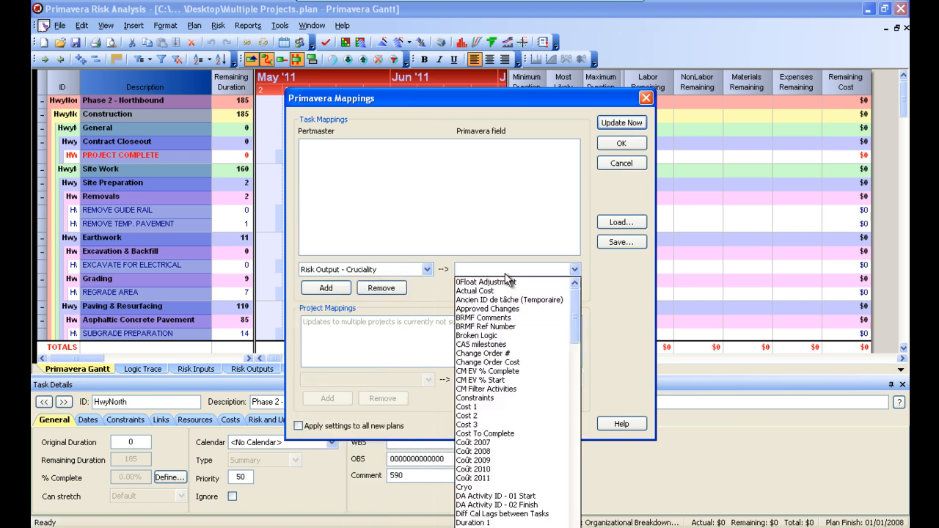
pyautogui.click(510, 415)
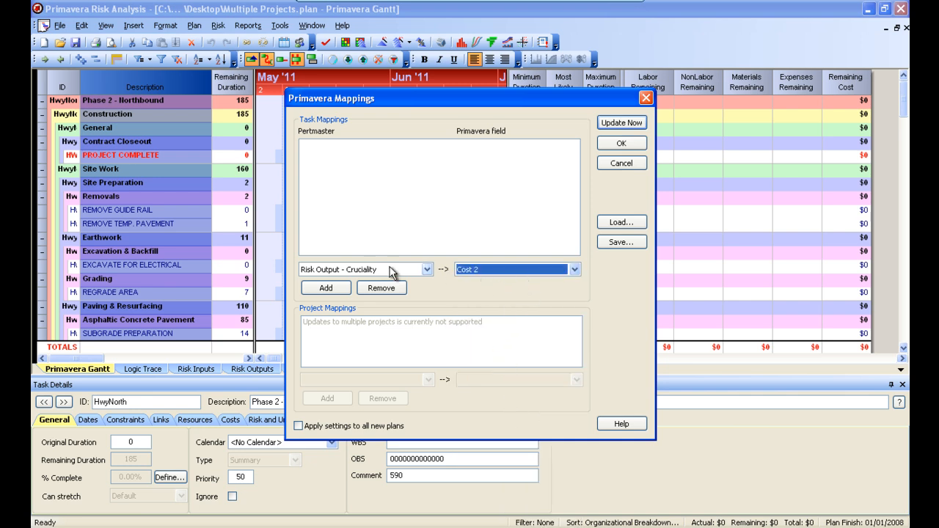
pyautogui.click(333, 287)
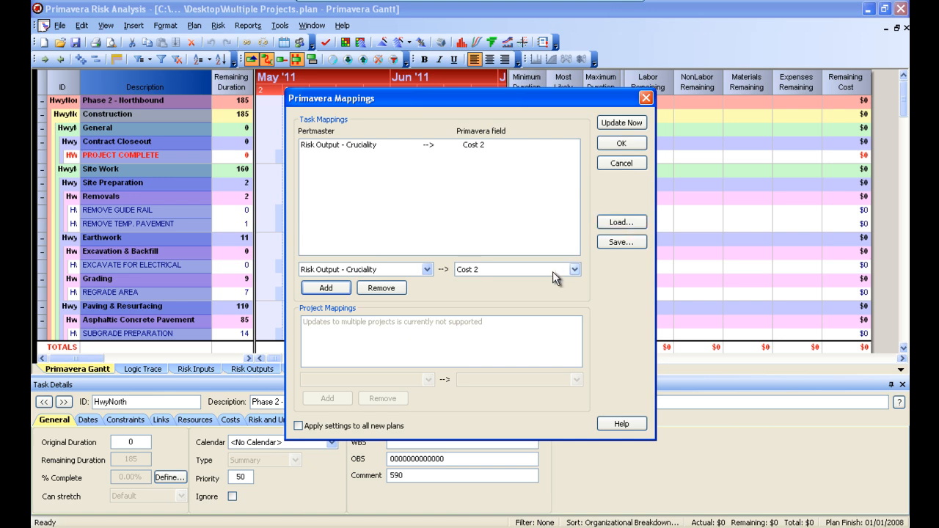
pyautogui.click(646, 98)
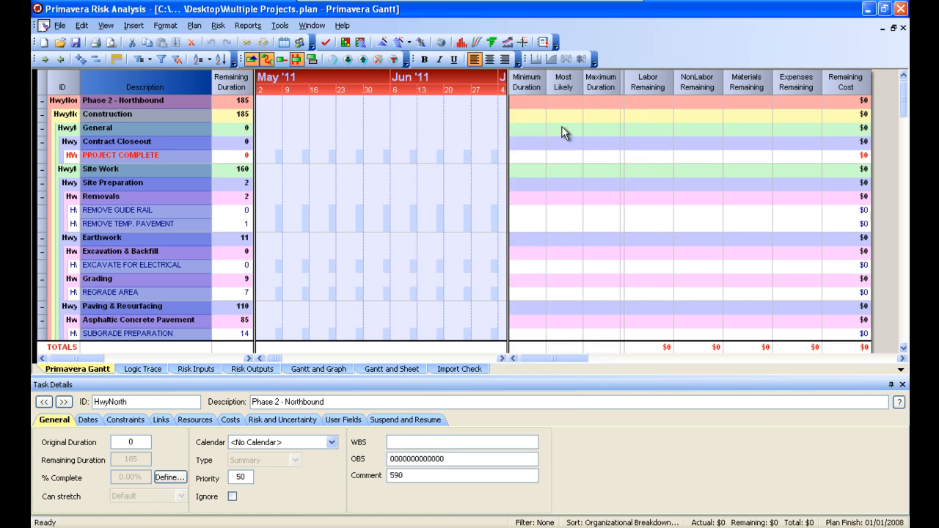